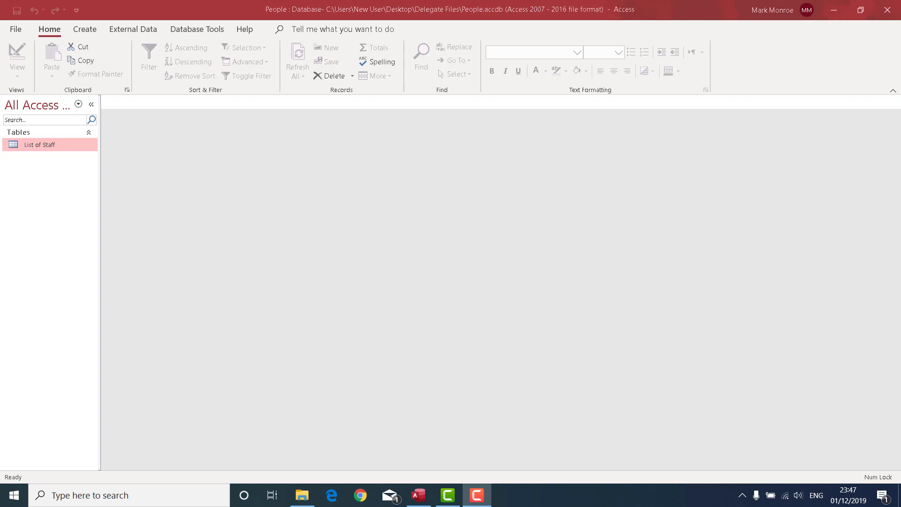
Open the List of Staff table in Design view and examine the properties of the fields from First Name to Address
{"action": "double_click", "coordinate": [33, 146]}
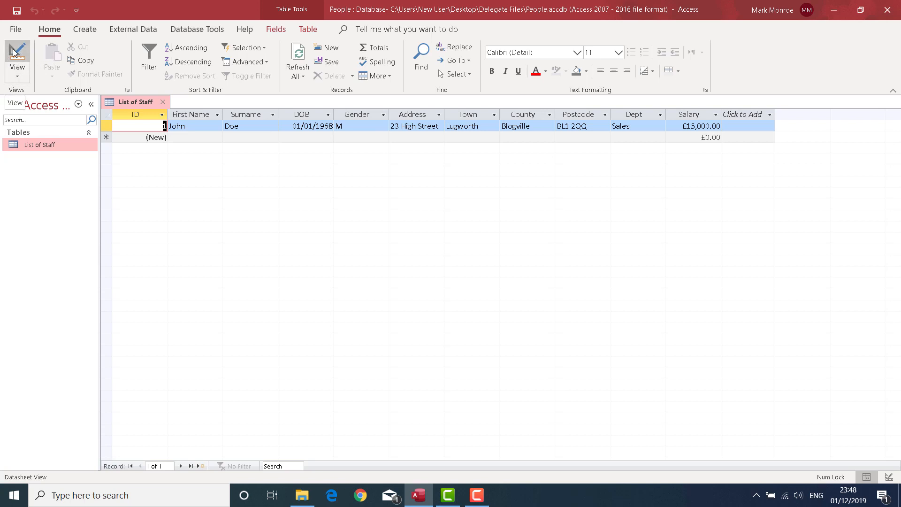
{"action": "left_click", "coordinate": [20, 71]}
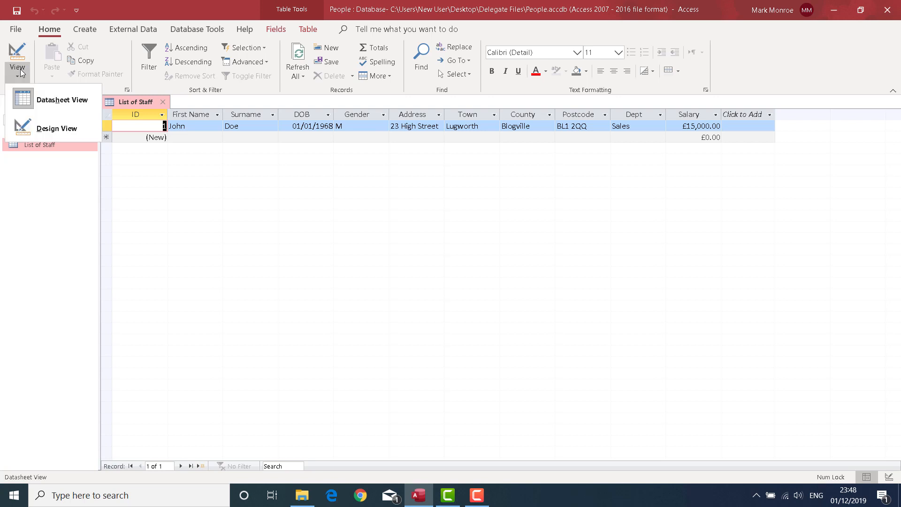
{"action": "left_click", "coordinate": [23, 130]}
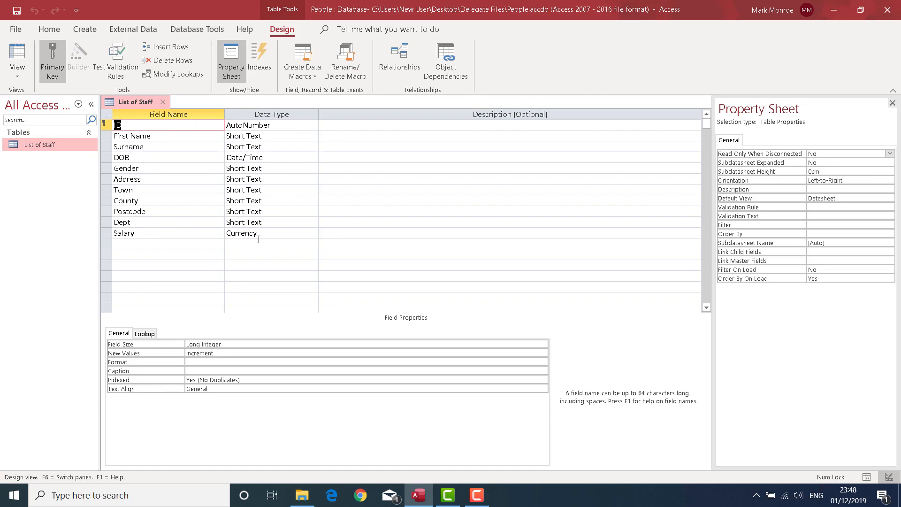
{"action": "left_click", "coordinate": [162, 136]}
{"action": "left_click", "coordinate": [159, 150]}
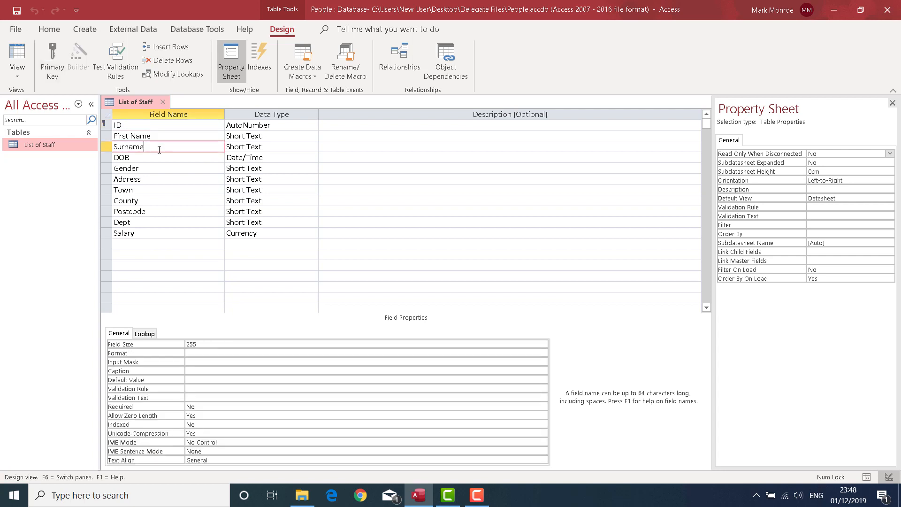
{"action": "left_click", "coordinate": [155, 158]}
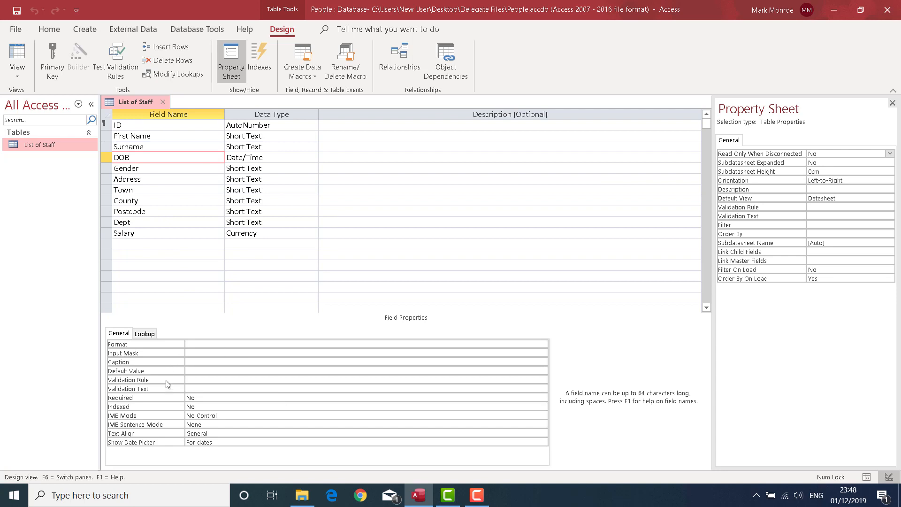
{"action": "left_click", "coordinate": [155, 170]}
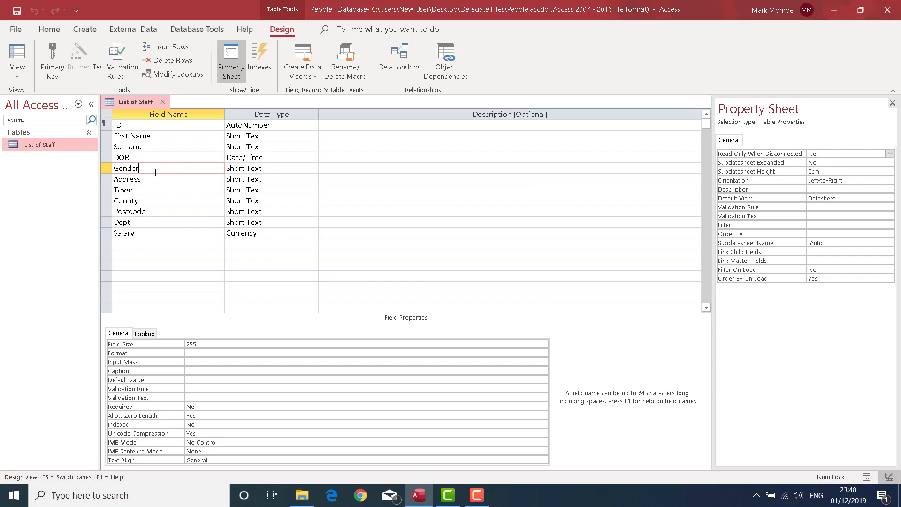
{"action": "left_click", "coordinate": [153, 179]}
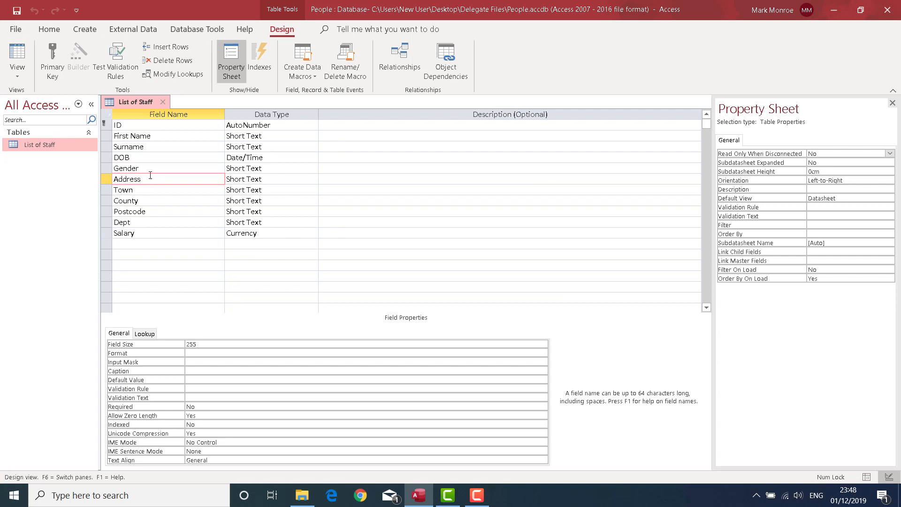
Limit the Field Size to 30 characters for Surname and 8 characters for Postcode
{"action": "left_click", "coordinate": [156, 147]}
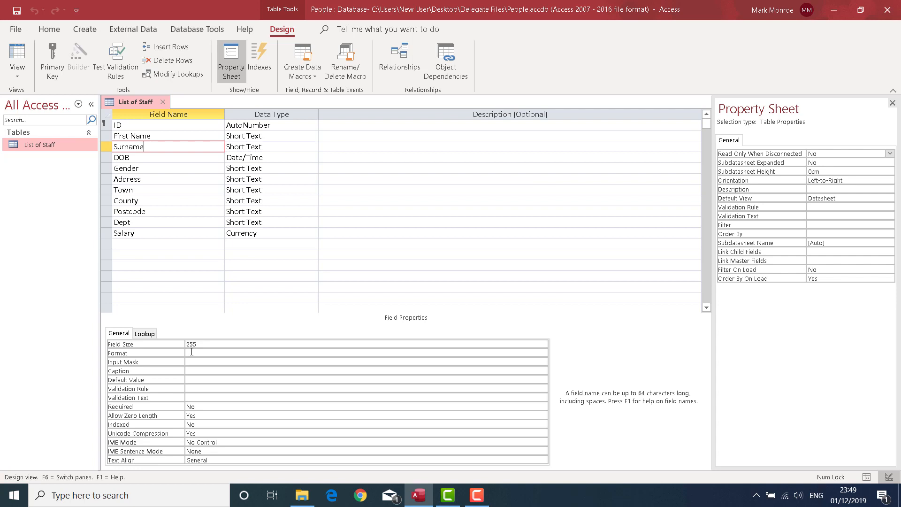
{"action": "double_click", "coordinate": [199, 343]}
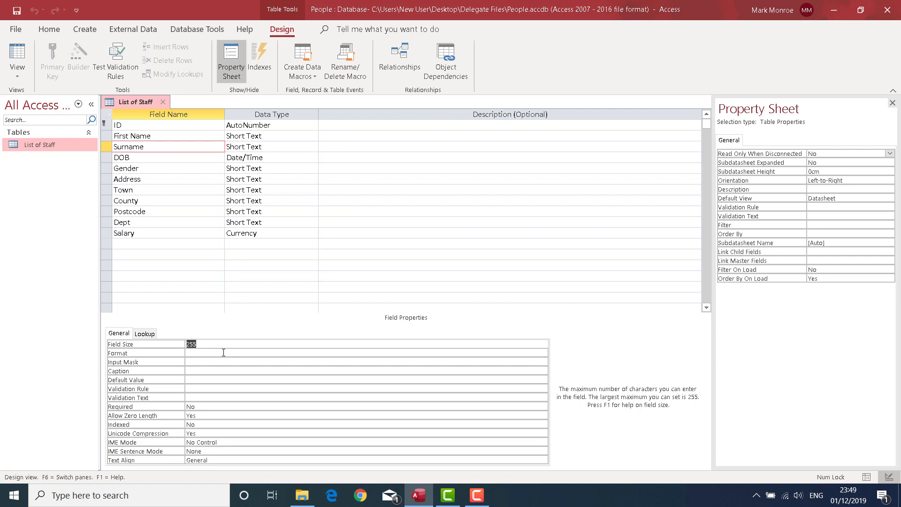
{"action": "type", "text": "30"}
{"action": "left_click", "coordinate": [153, 211]}
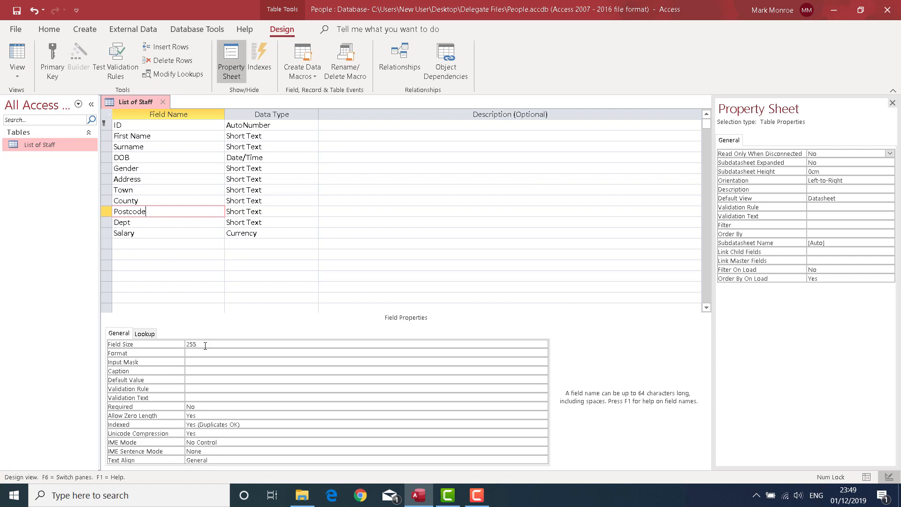
{"action": "left_click_drag", "start_coordinate": [205, 344], "coordinate": [175, 345]}
{"action": "type", "text": "8"}
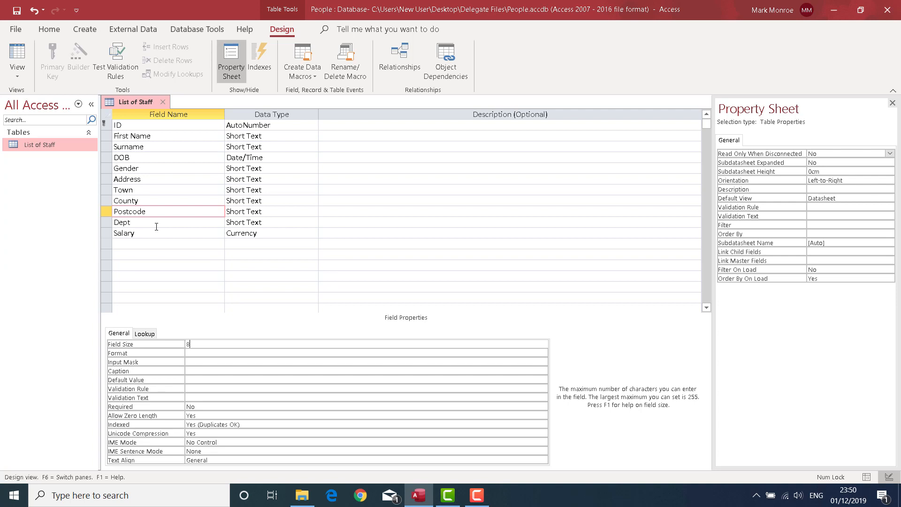
Set the caption of the DOB field to "Date of Birth"
{"action": "left_click", "coordinate": [153, 157]}
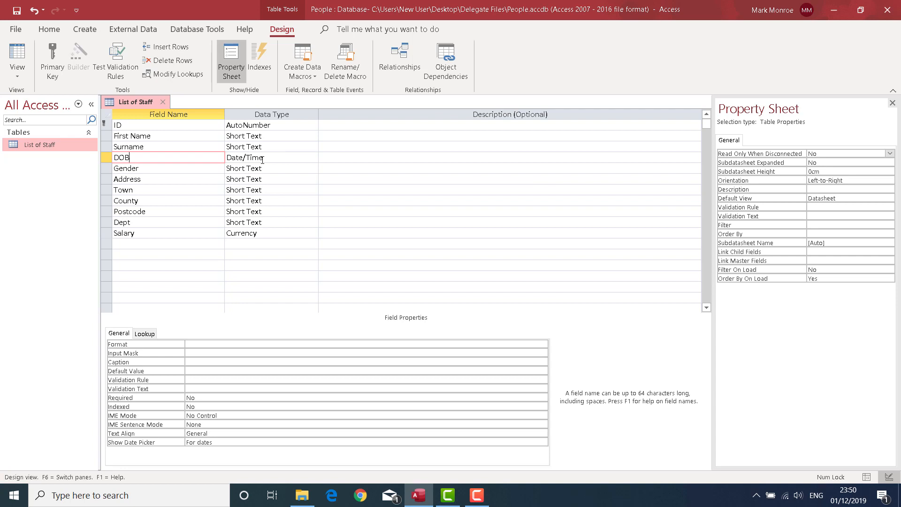
{"action": "left_click", "coordinate": [170, 235]}
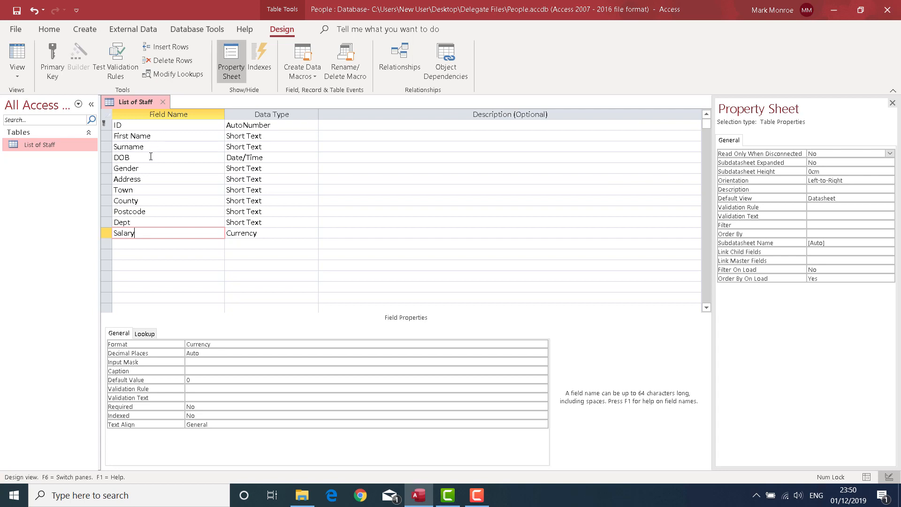
{"action": "left_click", "coordinate": [151, 157]}
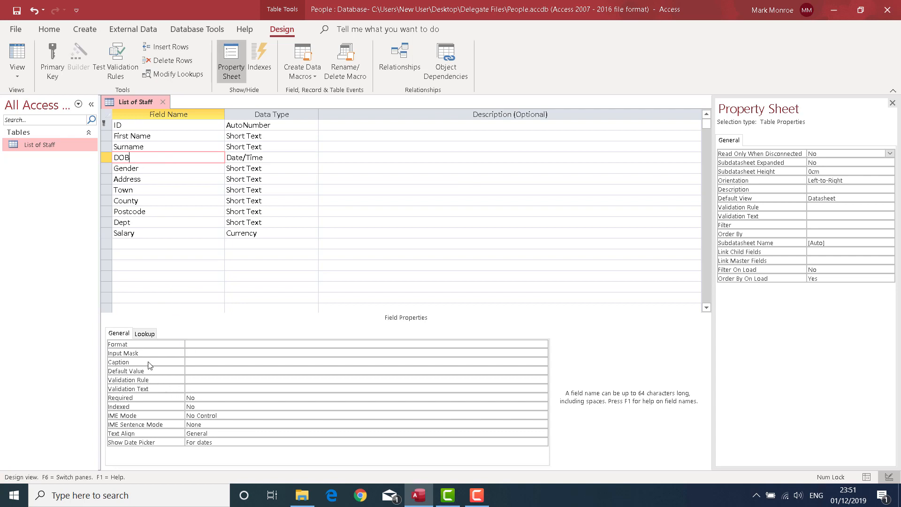
{"action": "left_click", "coordinate": [197, 362]}
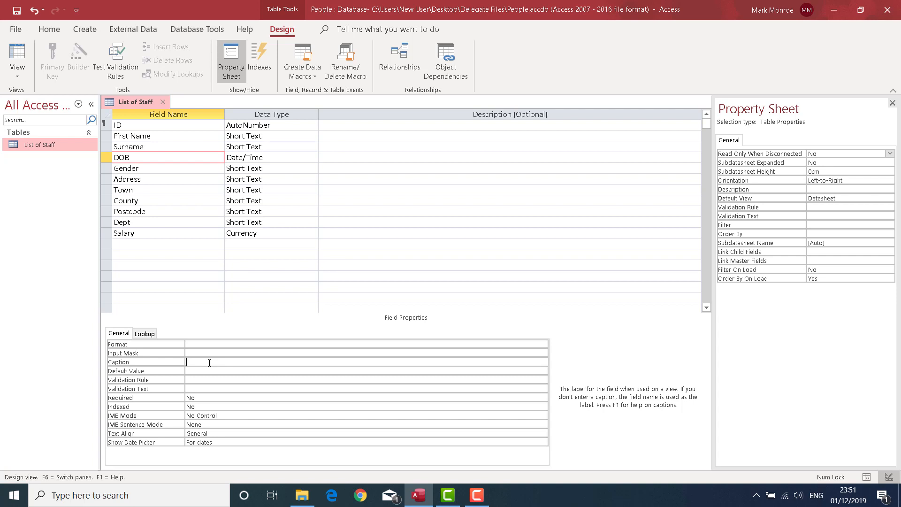
{"action": "type", "text": "Date of Birth"}
Save the table and switch to Datasheet view, accepting the shortened field sizes
{"action": "left_click", "coordinate": [16, 54]}
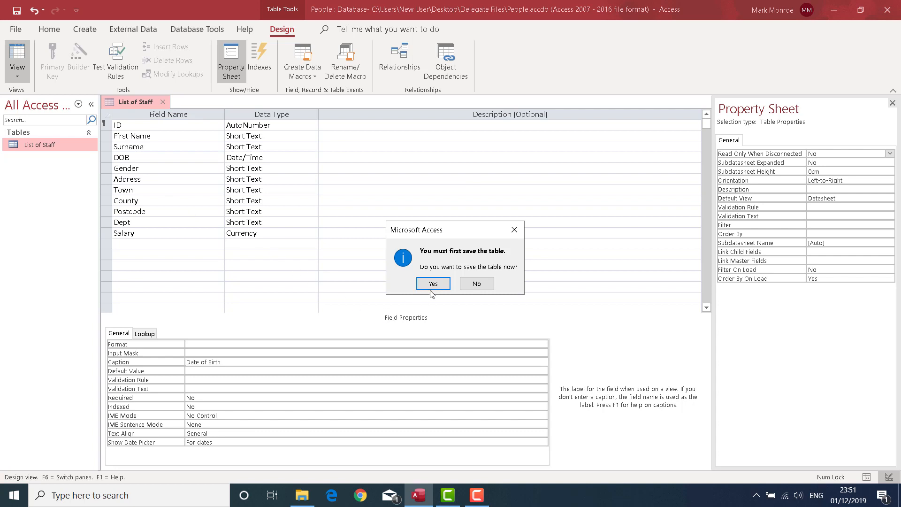
{"action": "left_click", "coordinate": [432, 285]}
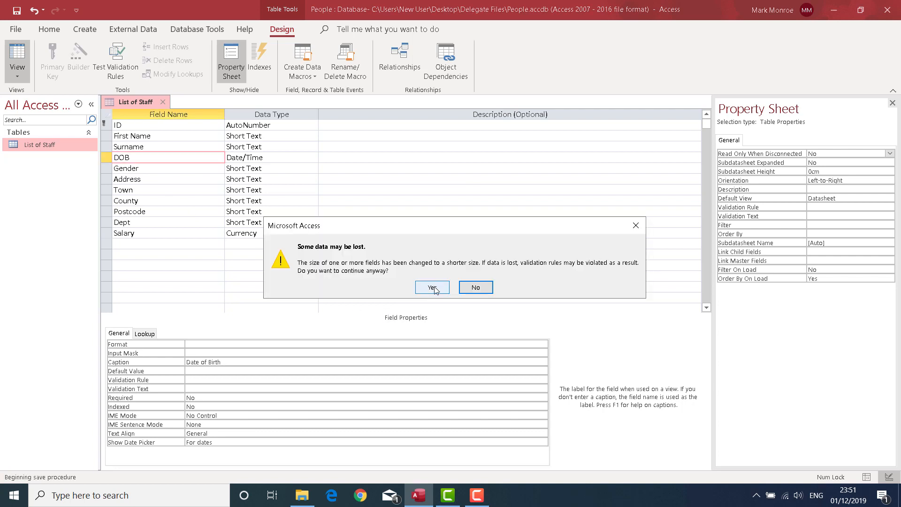
{"action": "left_click", "coordinate": [434, 292]}
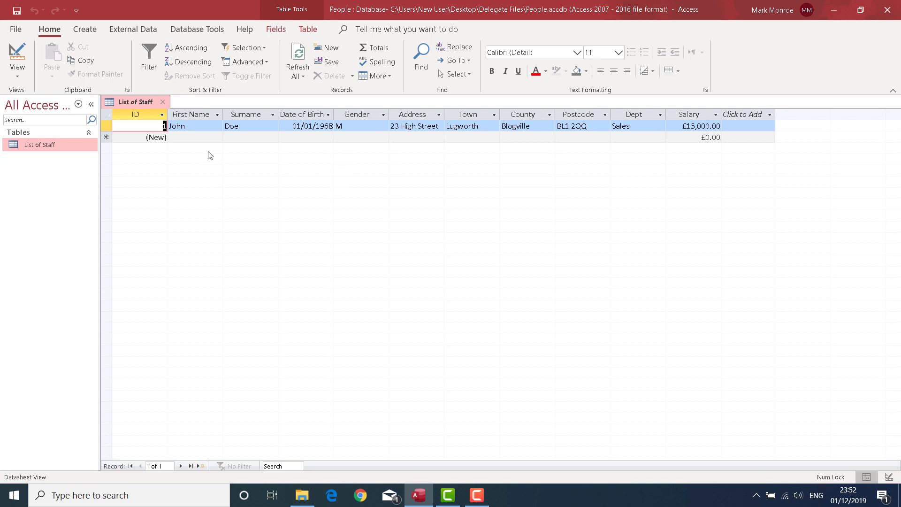
Return to Design view and give the Gender field the validation rule "M" Or "F" with the text "Must be M or F only - Try Again"
{"action": "left_click", "coordinate": [20, 50]}
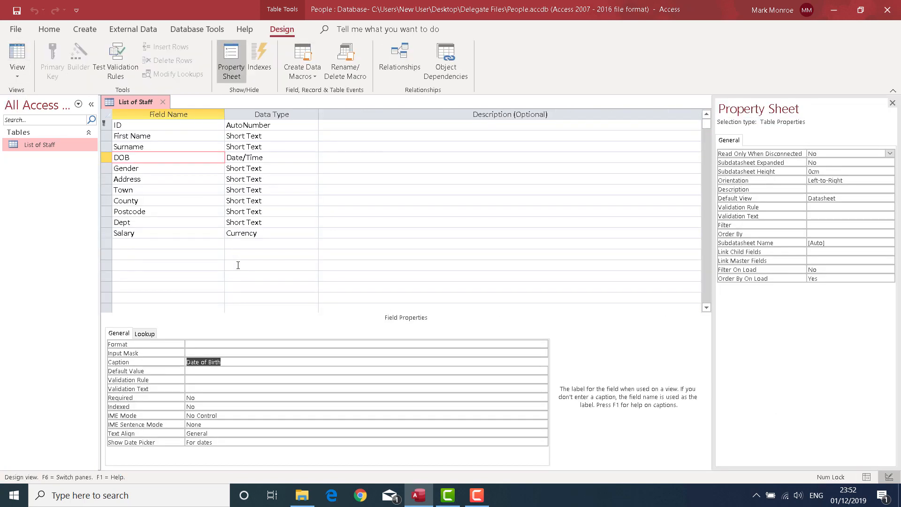
{"action": "left_click", "coordinate": [151, 170]}
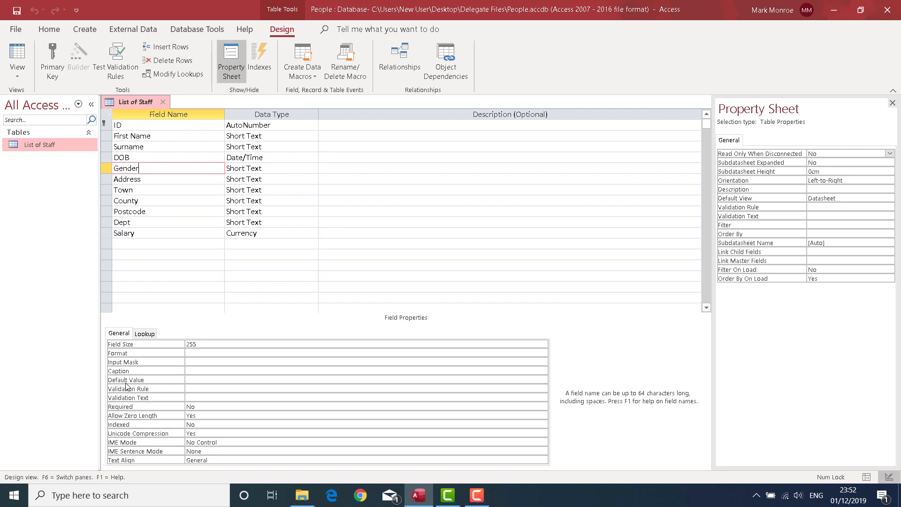
{"action": "left_click", "coordinate": [200, 390]}
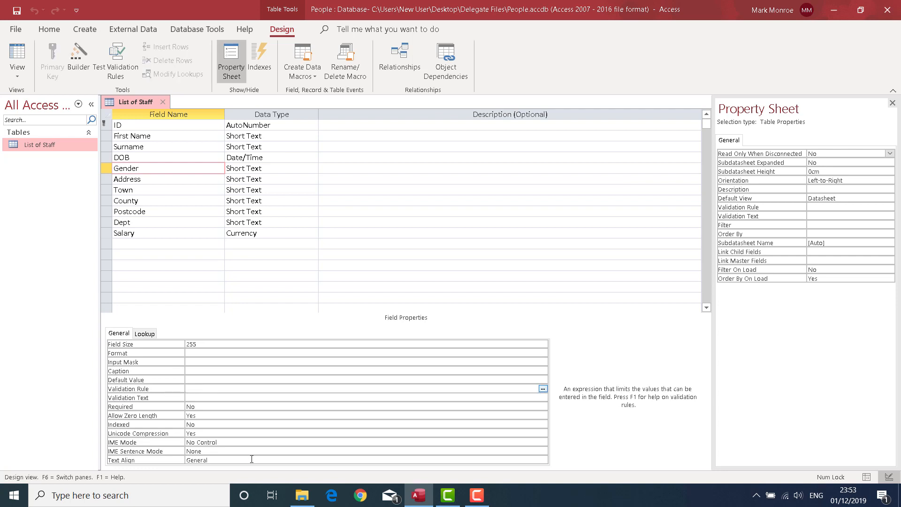
{"action": "type", "text": "M or F"}
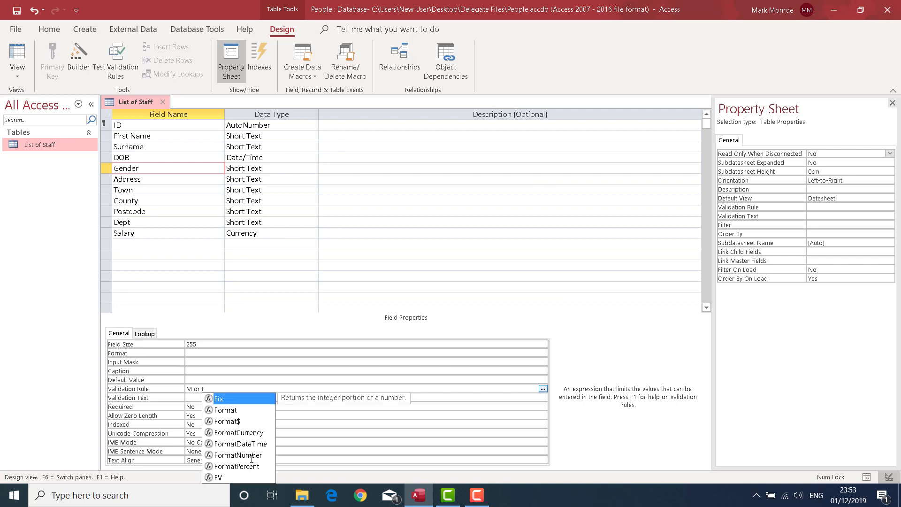
{"action": "type", "text": "ix("}
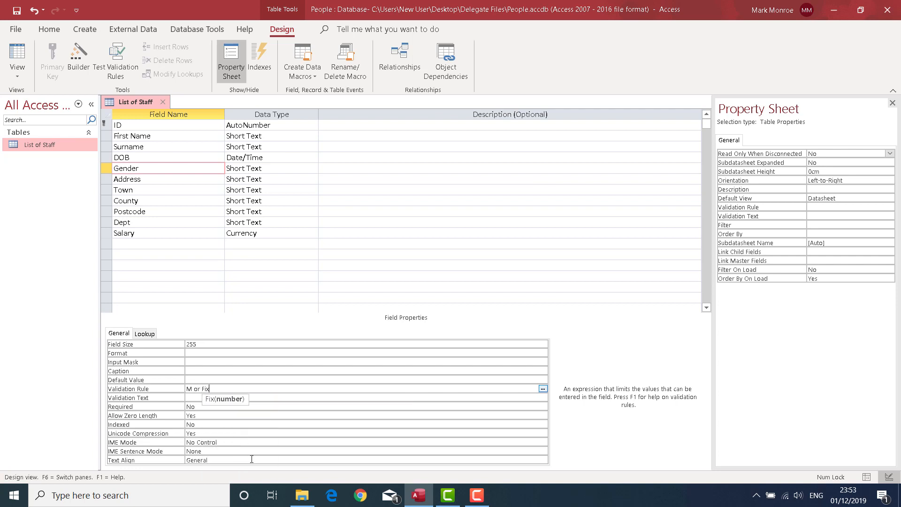
{"action": "key", "text": "BackSpace"}
{"action": "key", "text": "BackSpace"}
{"action": "key", "text": "Return"}
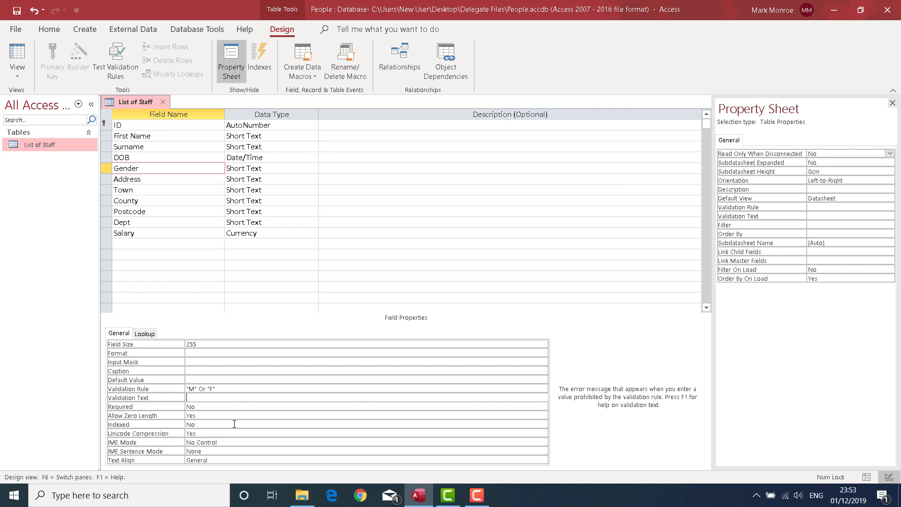
{"action": "type", "text": "Must be M or F only - Try Again"}
Give the Salary field the validation rule >10000 and the validation text "Enter more than 10,000"
{"action": "left_click", "coordinate": [159, 232]}
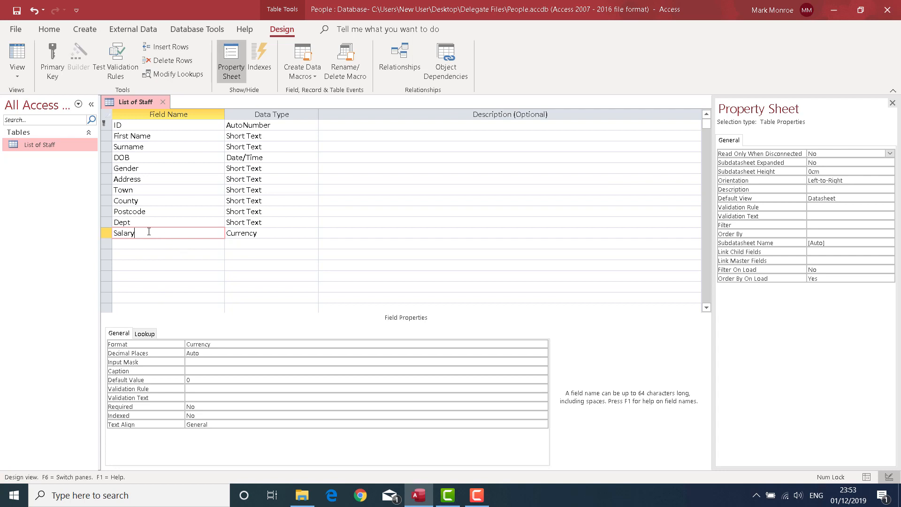
{"action": "left_click", "coordinate": [203, 388]}
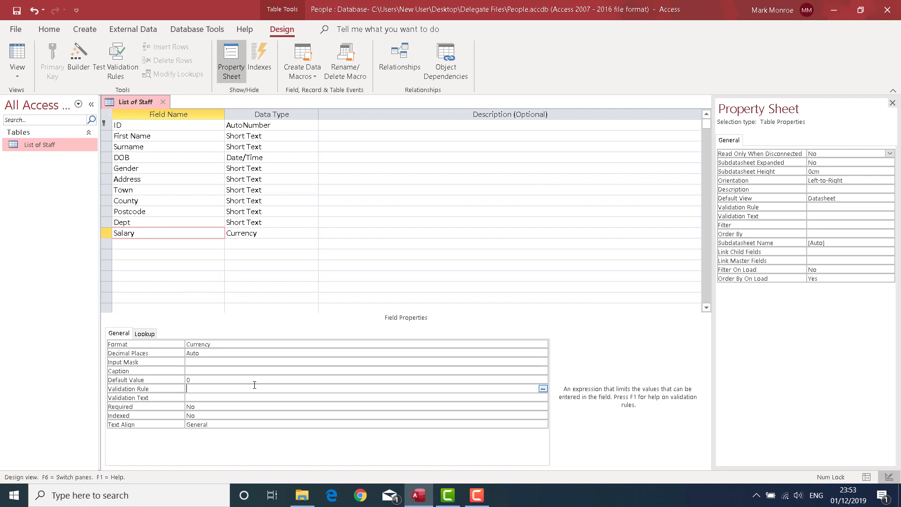
{"action": "type", "text": ">10000"}
{"action": "left_click", "coordinate": [213, 397]}
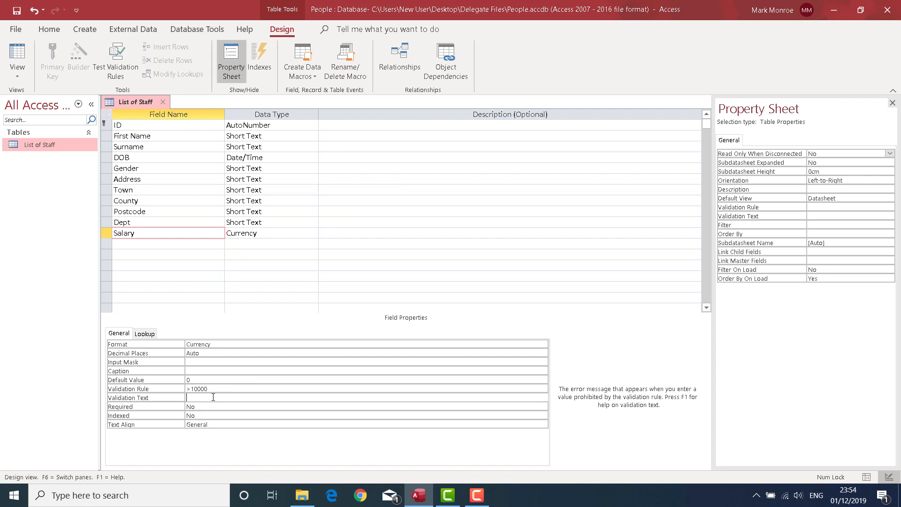
{"action": "type", "text": "Enter more than 10,000"}
Make data entry required in the Surname field
{"action": "left_click", "coordinate": [171, 146]}
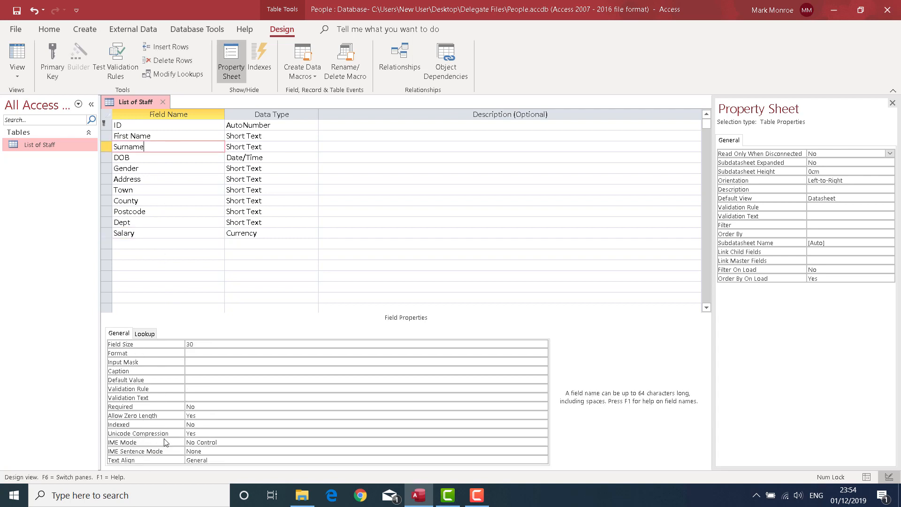
{"action": "double_click", "coordinate": [200, 406]}
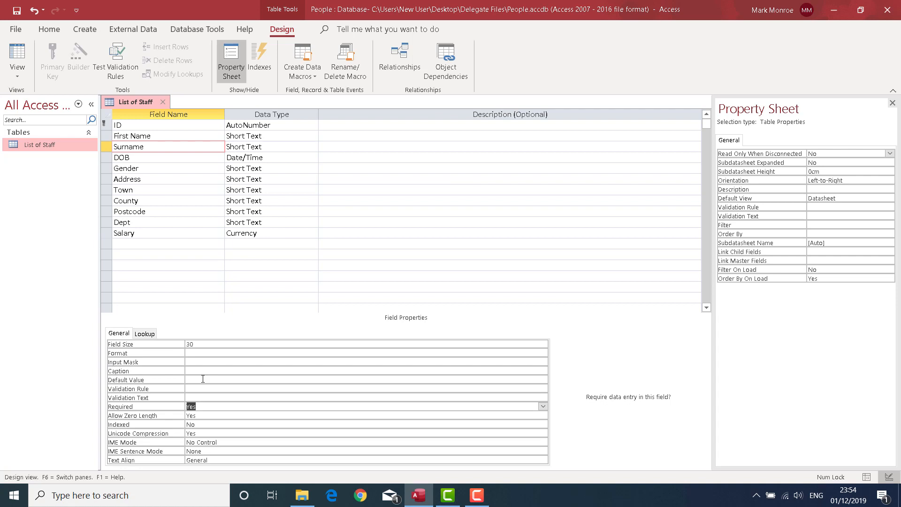
Set the display format to Medium Date for the DOB field and to > for the Gender field
{"action": "left_click", "coordinate": [145, 159]}
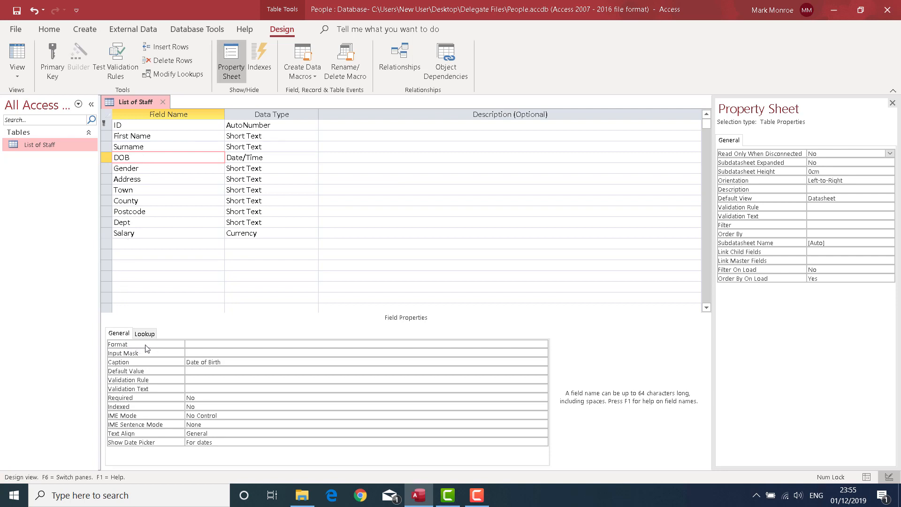
{"action": "left_click", "coordinate": [203, 345]}
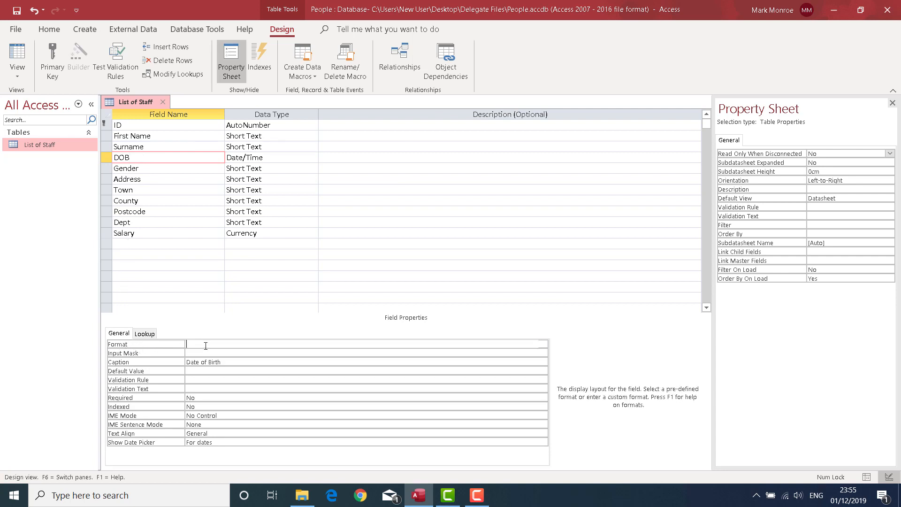
{"action": "left_click", "coordinate": [543, 345]}
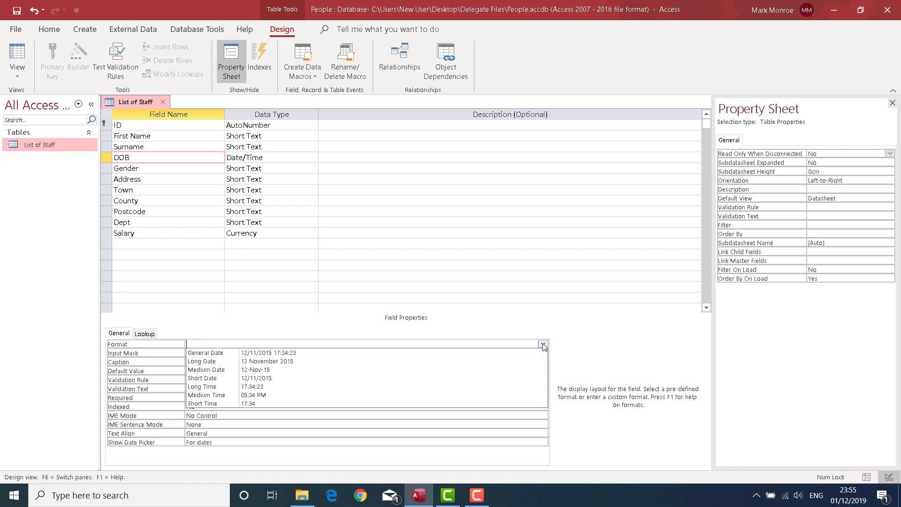
{"action": "left_click", "coordinate": [217, 372]}
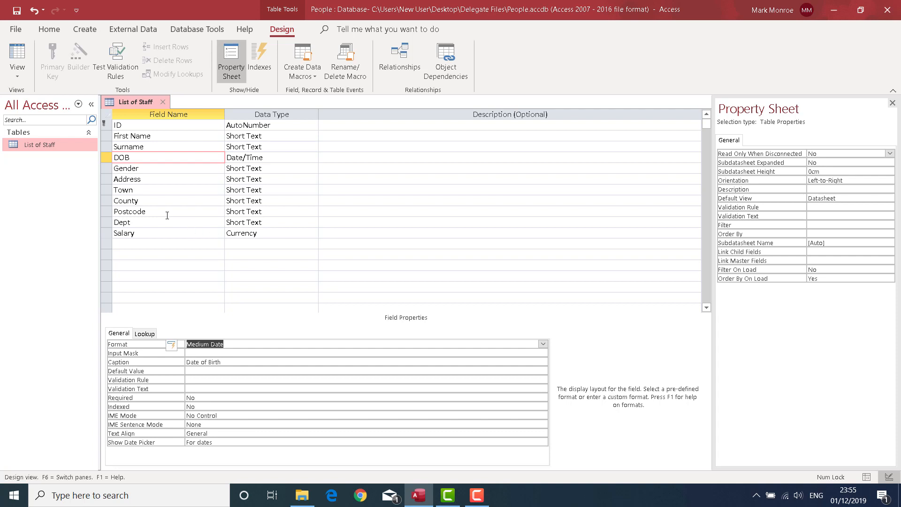
{"action": "left_click", "coordinate": [160, 169]}
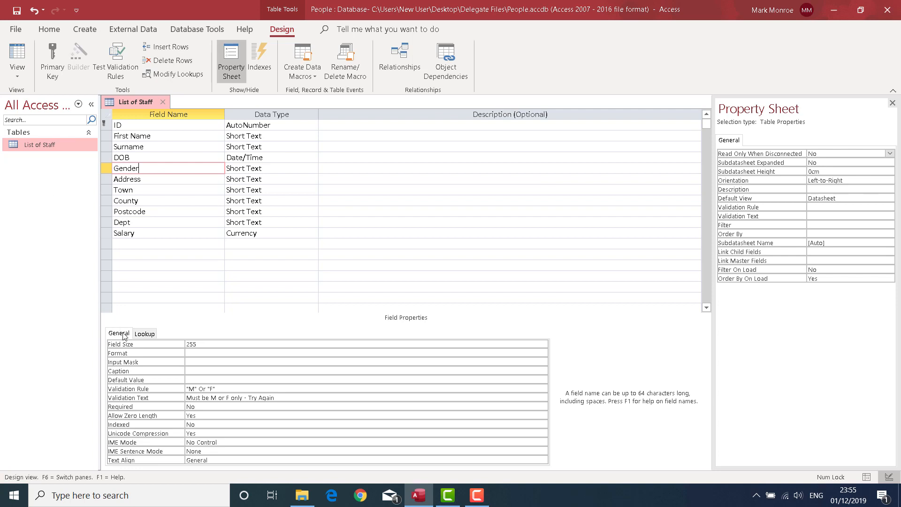
{"action": "left_click", "coordinate": [190, 353]}
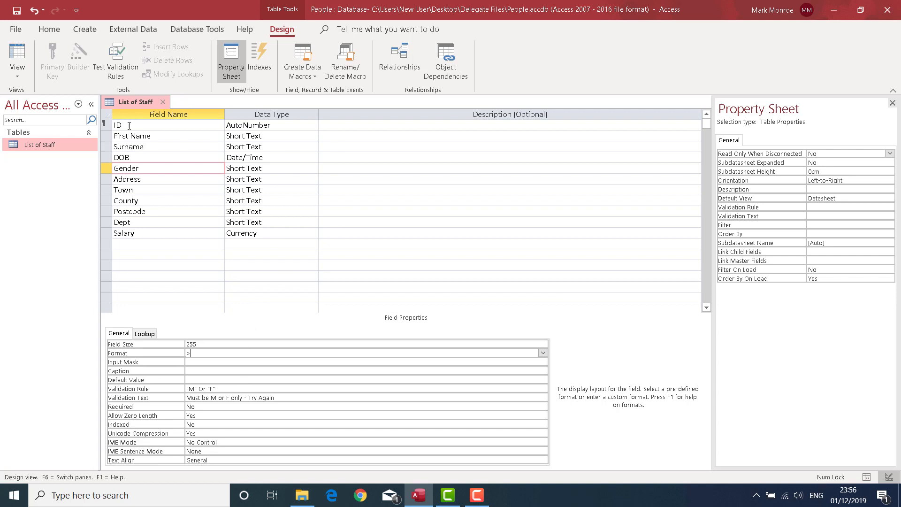
Save the List of Staff table design and switch it to Datasheet view
{"action": "left_click", "coordinate": [17, 52]}
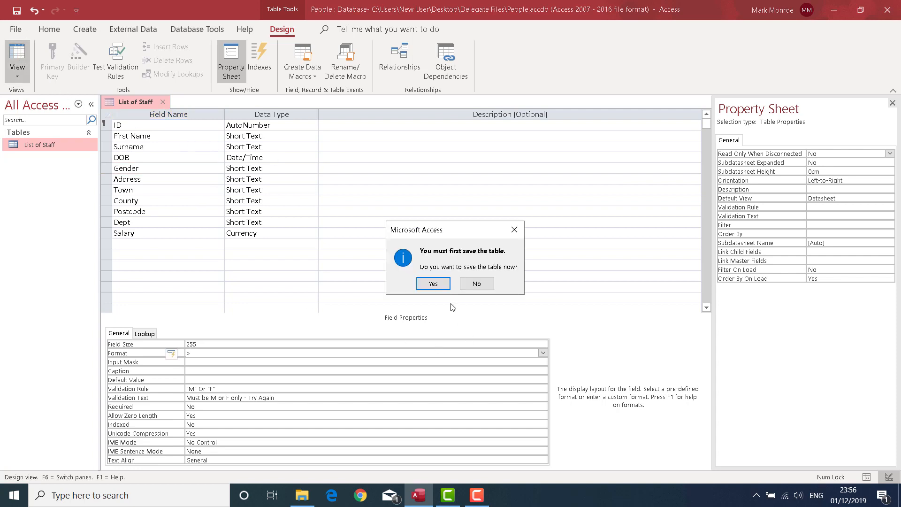
{"action": "left_click", "coordinate": [435, 285]}
{"action": "left_click", "coordinate": [412, 284]}
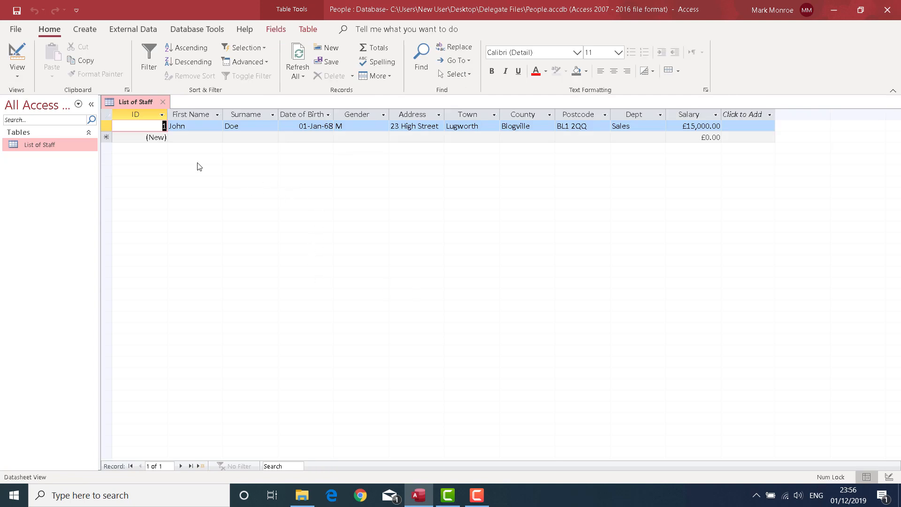
Start a new staff record with a first name and a date of birth, leaving the surname blank
{"action": "left_click", "coordinate": [183, 137]}
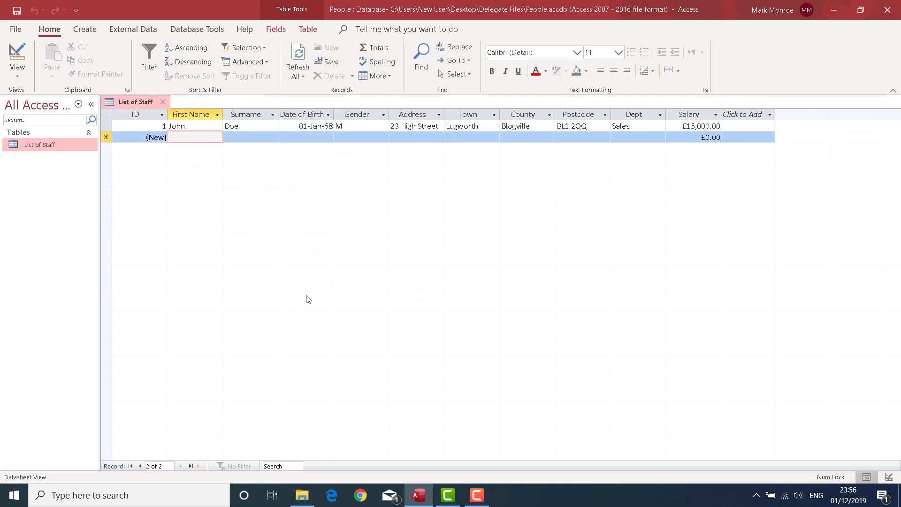
{"action": "type", "text": "Jane"}
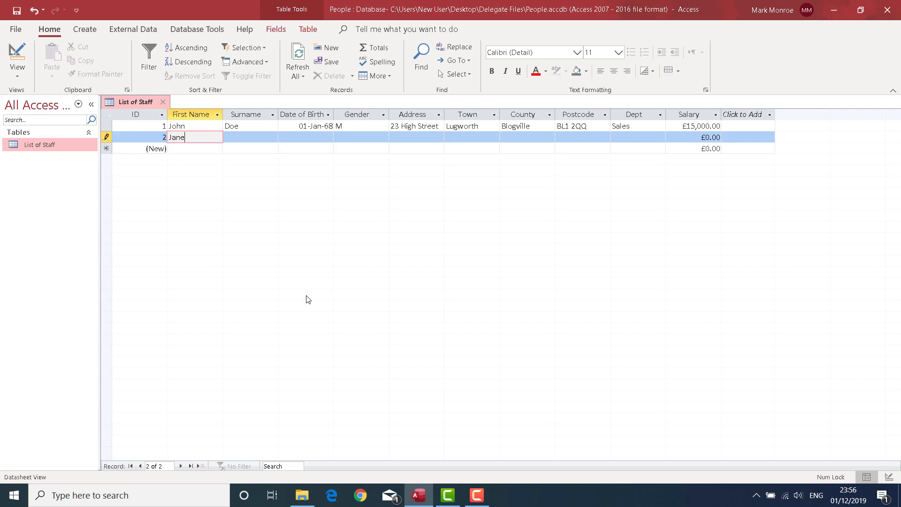
{"action": "key", "text": "Tab"}
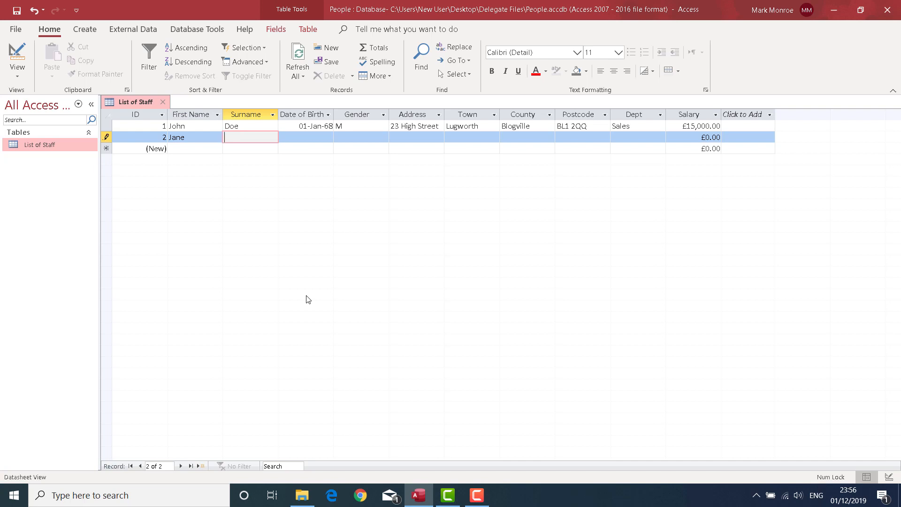
{"action": "key", "text": "Tab"}
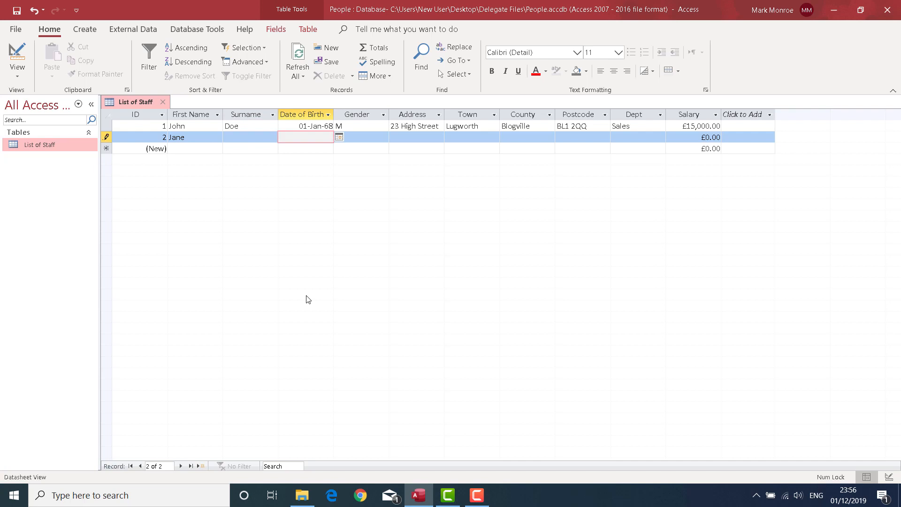
{"action": "type", "text": "2/2/73"}
{"action": "key", "text": "Tab"}
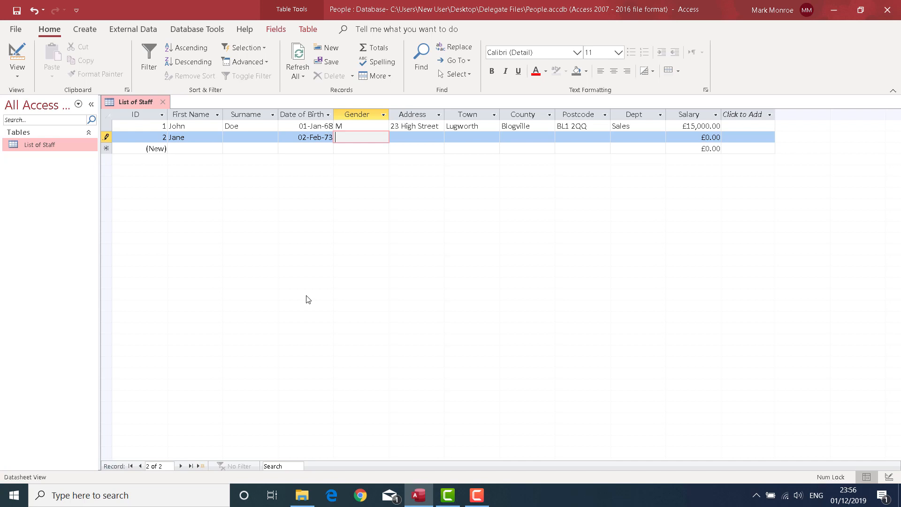
Try the invalid gender g in the new record to test the validation rule, and clear the entry
{"action": "type", "text": "g"}
{"action": "key", "text": "Tab"}
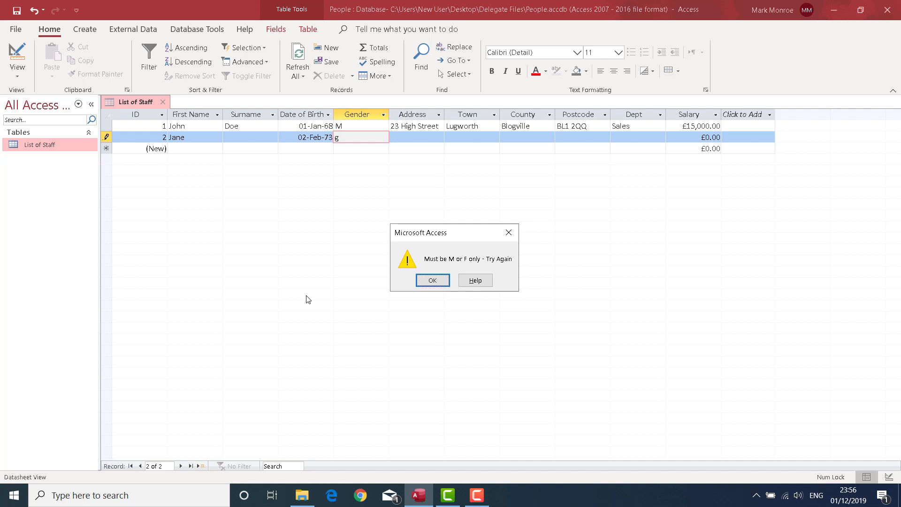
{"action": "left_click", "coordinate": [435, 282]}
{"action": "key", "text": "BackSpace"}
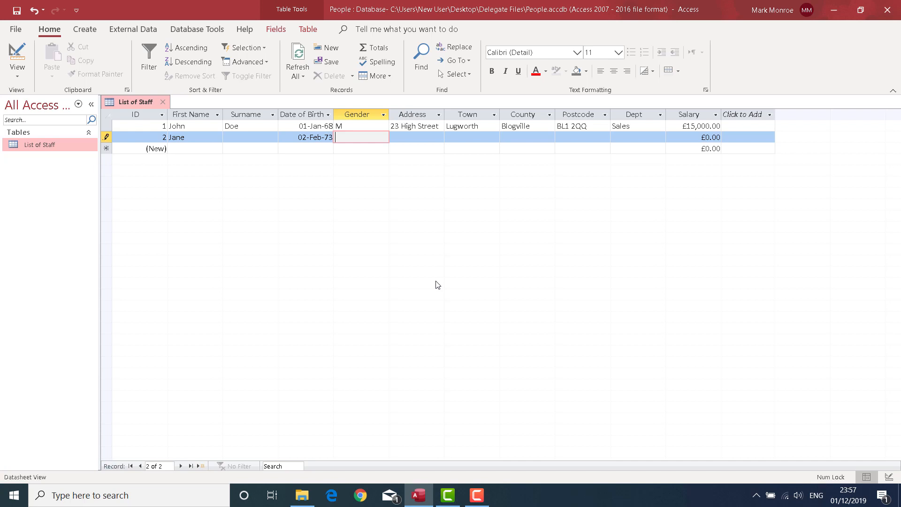
Enter f as the gender in the new record and fill in the street address and town
{"action": "type", "text": "f"}
{"action": "key", "text": "Tab"}
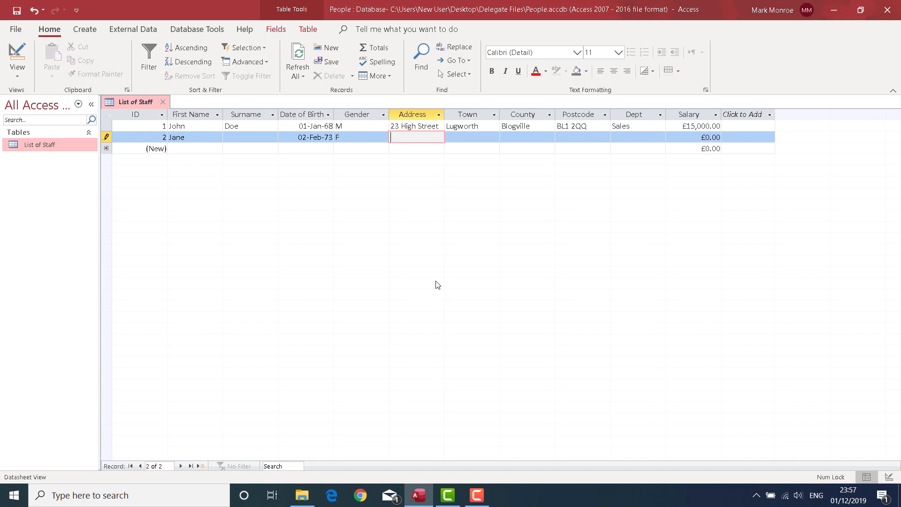
{"action": "type", "text": "12 New Road"}
{"action": "key", "text": "Tab"}
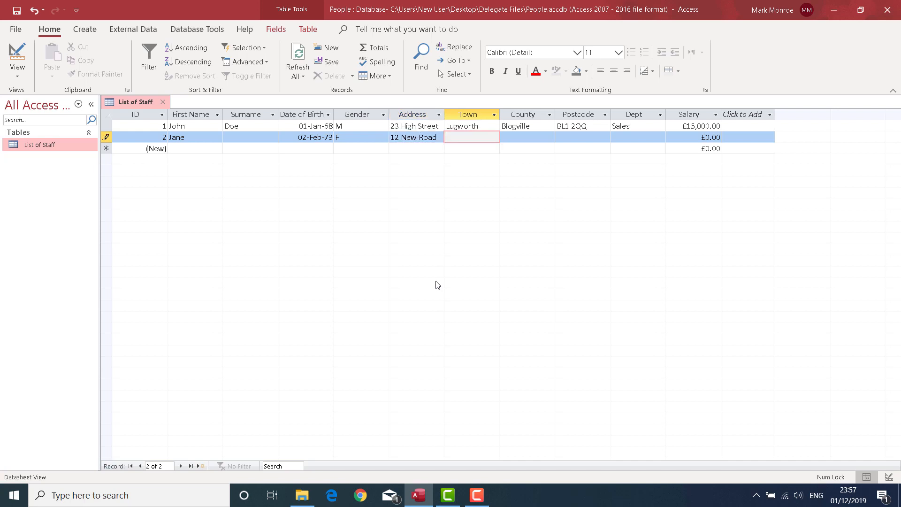
{"action": "type", "text": "Letterworth"}
{"action": "key", "text": "Tab"}
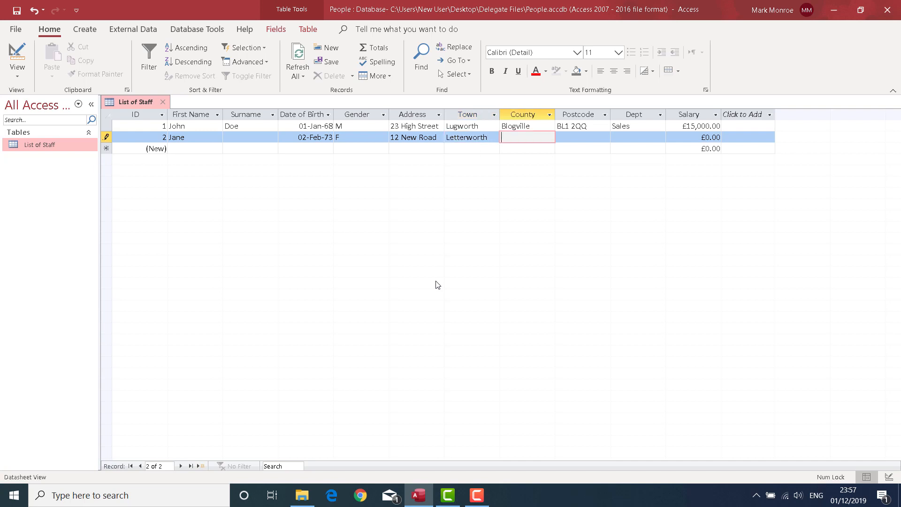
Fill in the county and postcode of the new record and set its department to Sales
{"action": "type", "text": "Moreville"}
{"action": "key", "text": "Tab"}
{"action": "type", "text": "M"}
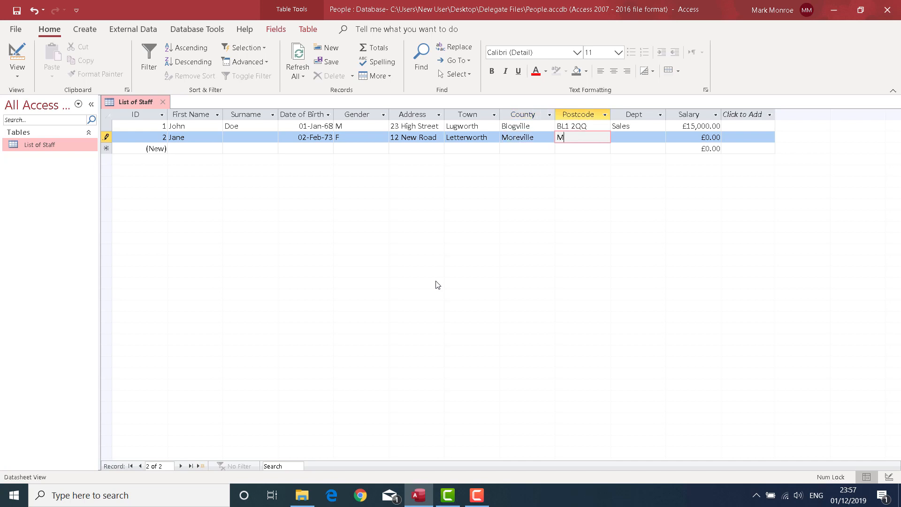
{"action": "type", "text": "Y2 1QW"}
{"action": "key", "text": "Tab"}
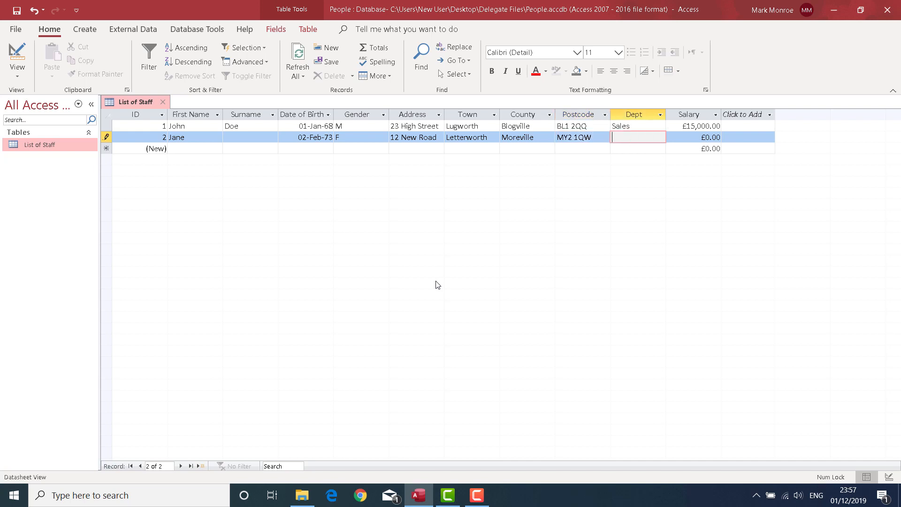
{"action": "type", "text": "Sales"}
{"action": "key", "text": "Tab"}
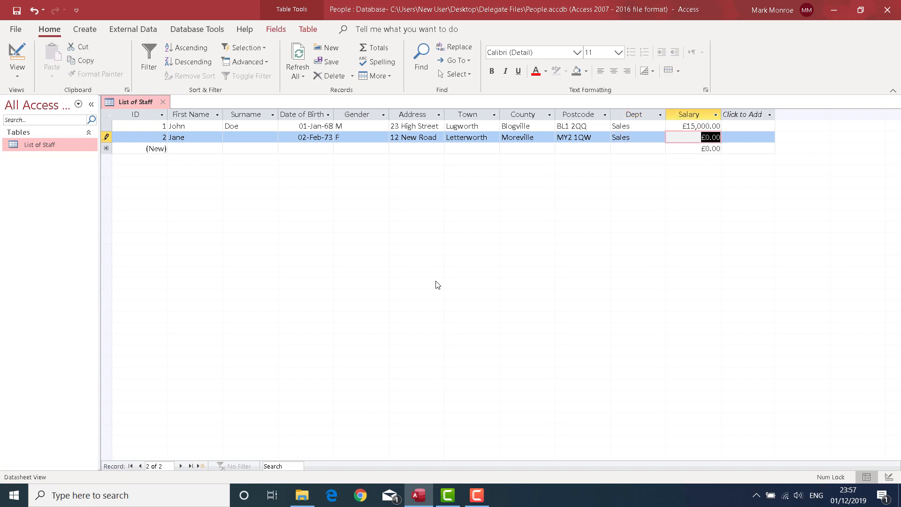
Try a salary of 8000 in the new record to test the salary validation rule, and clear the entry
{"action": "type", "text": "8000"}
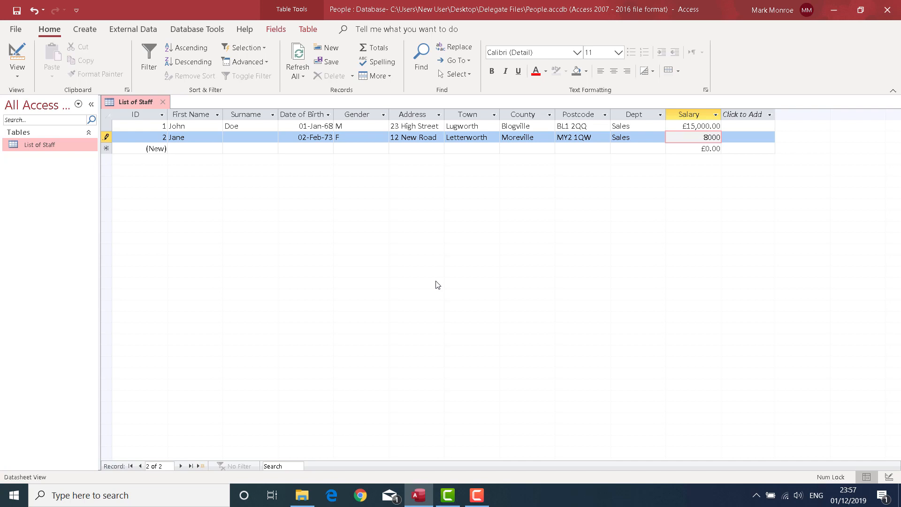
{"action": "key", "text": "Return"}
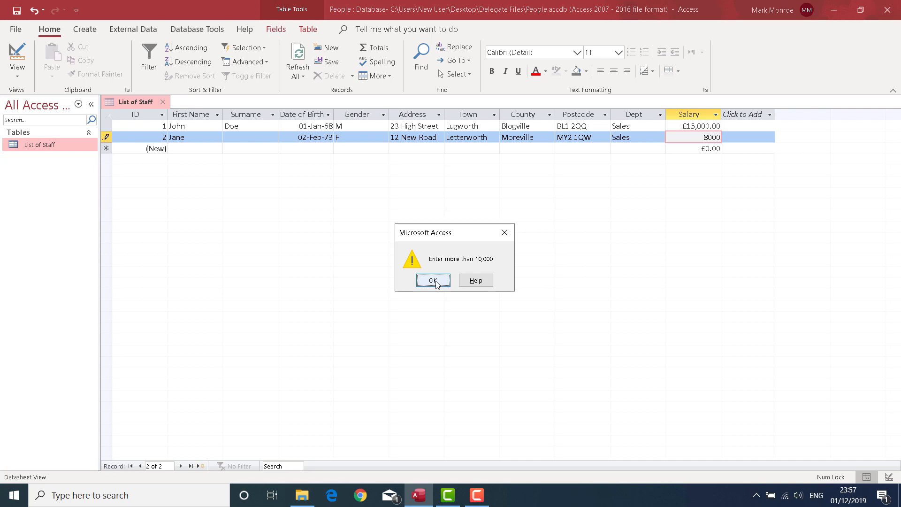
{"action": "left_click", "coordinate": [433, 281]}
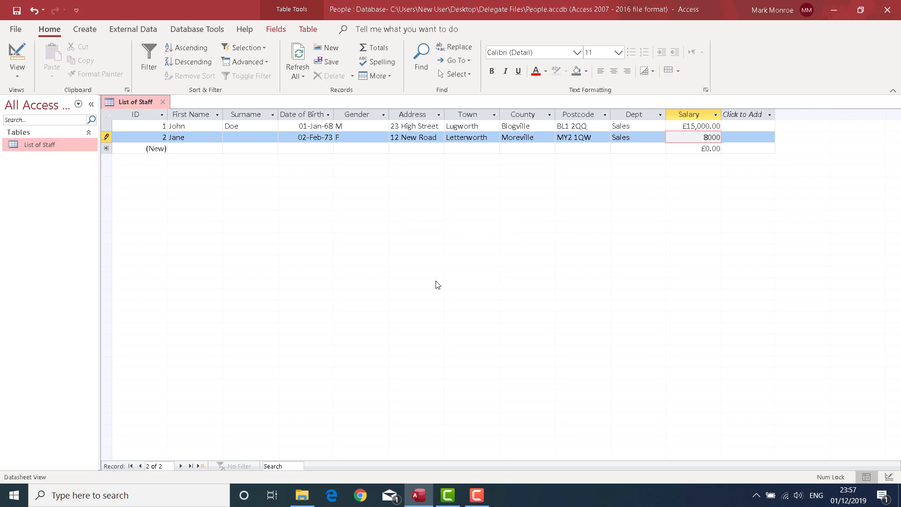
{"action": "key", "text": "BackSpace"}
{"action": "key", "text": "BackSpace"}
{"action": "key", "text": "BackSpace"}
{"action": "key", "text": "BackSpace"}
Set the new record's salary to 18000 and try to complete the record without a surname
{"action": "type", "text": "18000"}
{"action": "key", "text": "Return"}
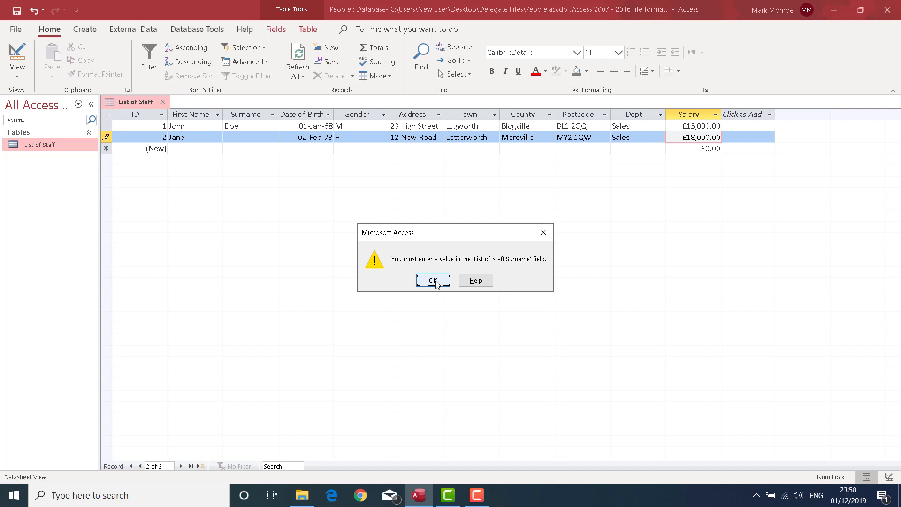
{"action": "left_click", "coordinate": [433, 280]}
Fill in the missing surname in the new record and close the List of Staff table
{"action": "left_click", "coordinate": [250, 139]}
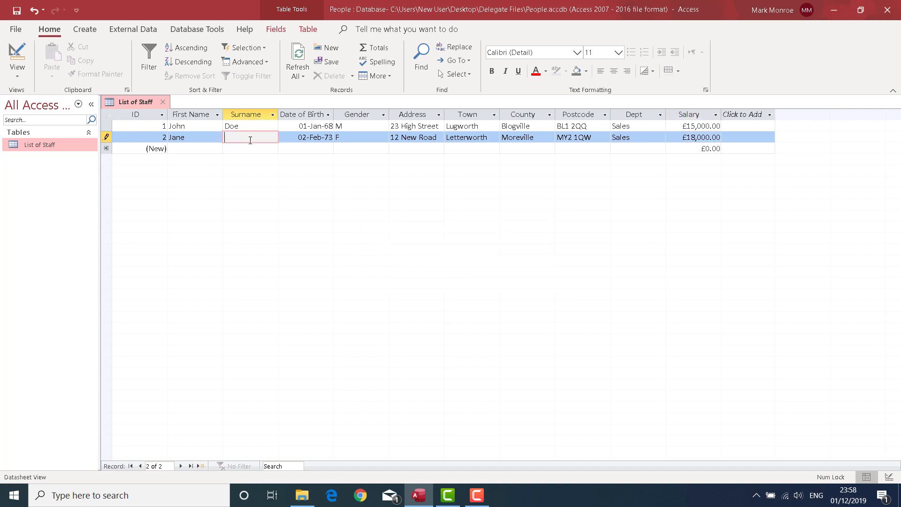
{"action": "type", "text": "Doe"}
{"action": "key", "text": "Tab"}
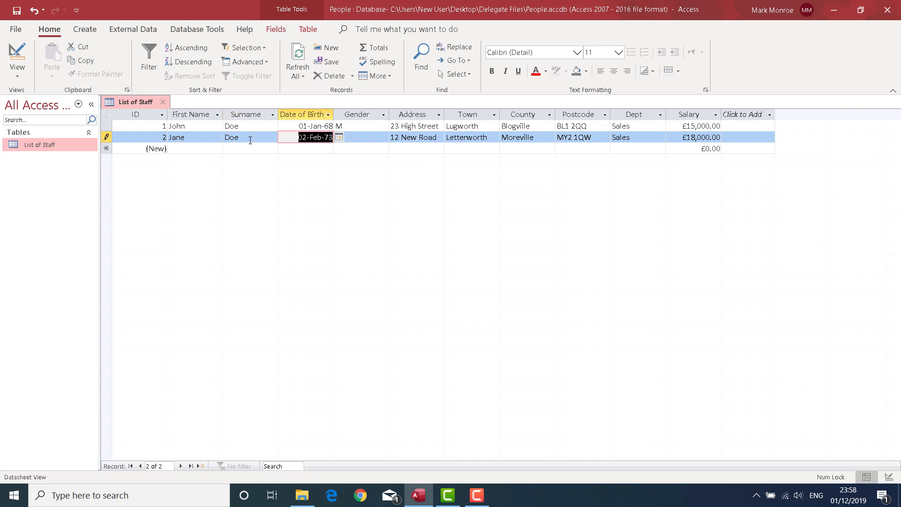
{"action": "left_click", "coordinate": [163, 102]}
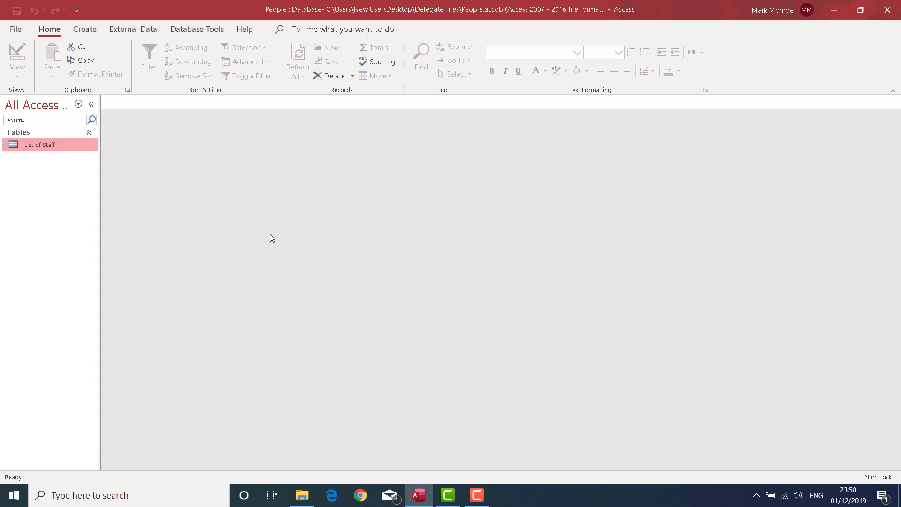